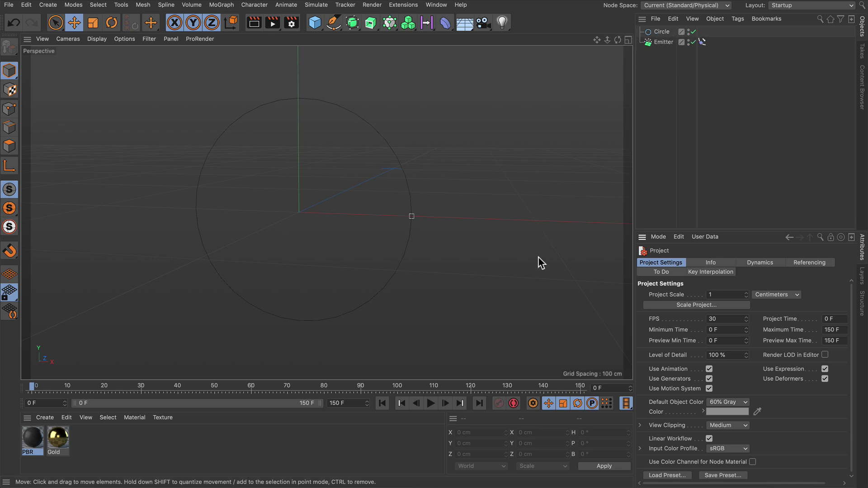
Play the circle emission to frame 135 and show the Emitter's Birthrate 100, Speed 0 cm settings.
{"action": "left_click", "coordinate": [430, 404]}
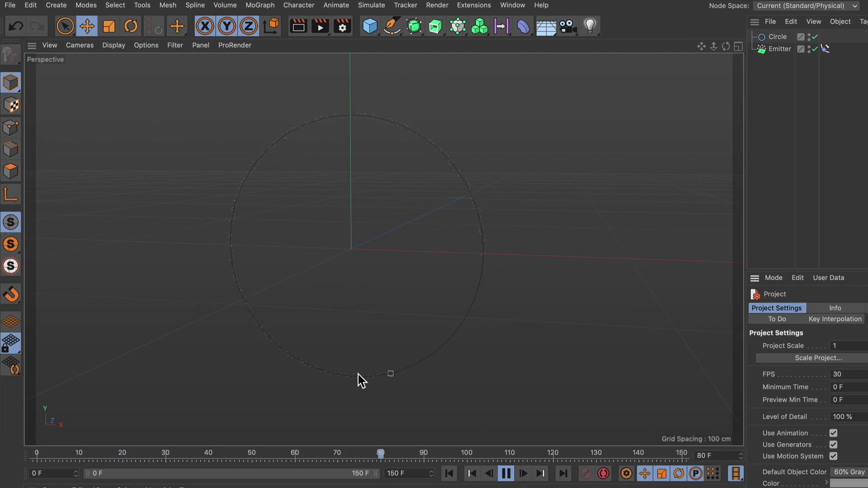
{"action": "left_click", "coordinate": [505, 473]}
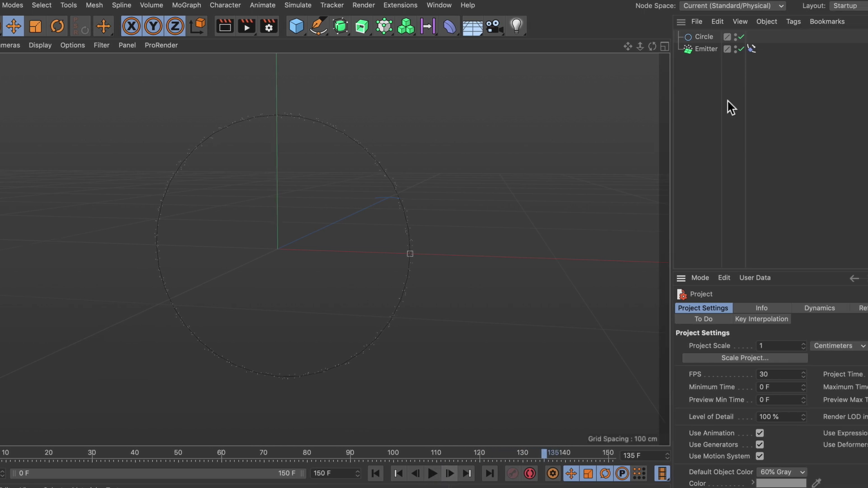
{"action": "left_click", "coordinate": [699, 49]}
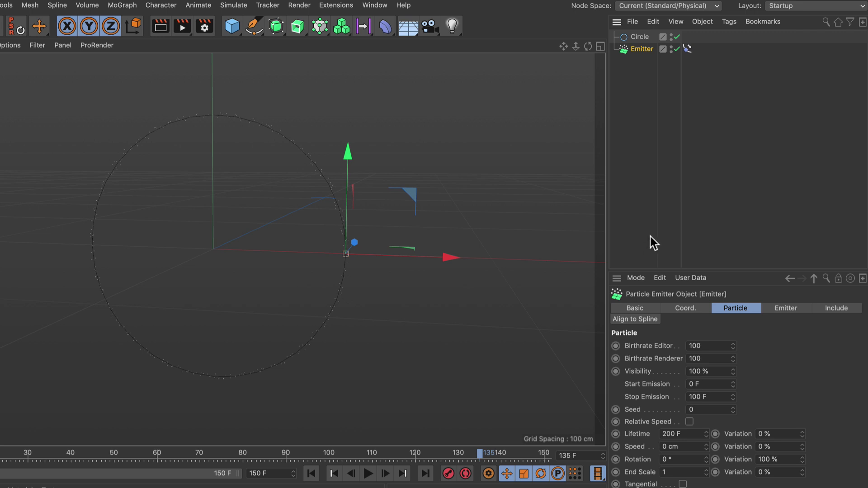
Add a Random Field from the Fields flyout and set its noise Scale to 250%.
{"action": "left_click", "coordinate": [363, 28]}
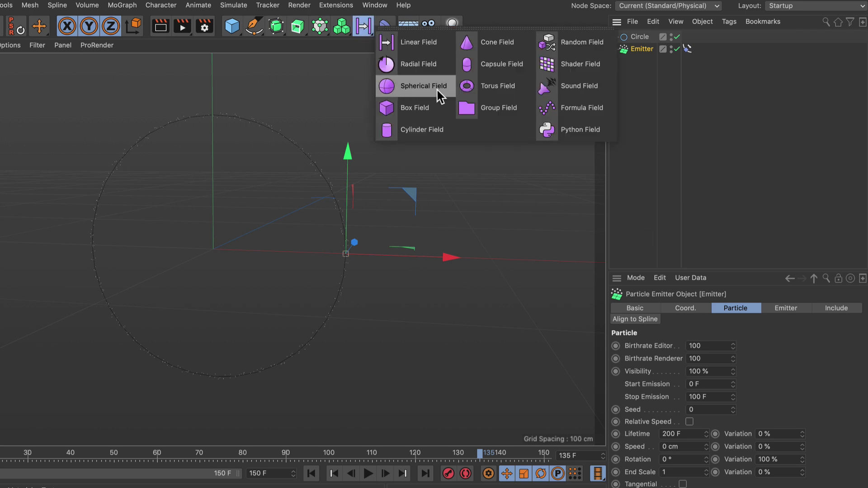
{"action": "left_click", "coordinate": [580, 43]}
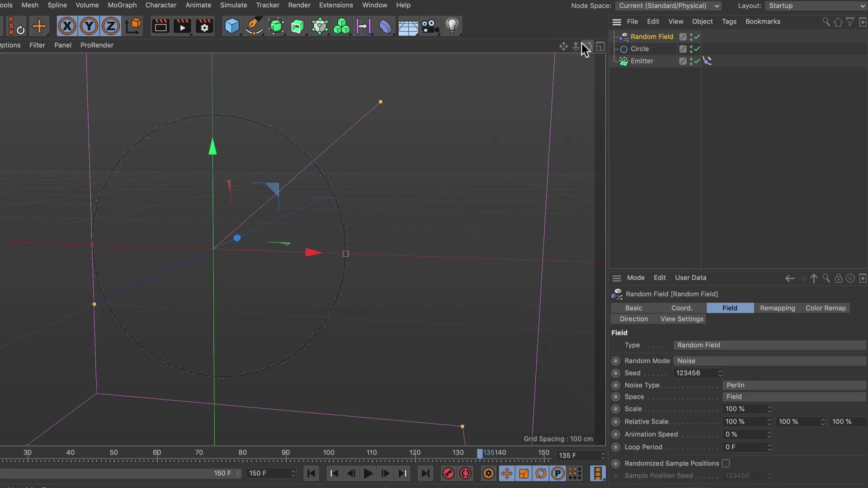
{"action": "left_click", "coordinate": [758, 409]}
{"action": "type", "text": "250"}
{"action": "key", "text": "Return"}
Wrap the Random Field in a Volume Builder set to Vector type with 2 cm voxels.
{"action": "left_click", "coordinate": [343, 27], "text": "alt"}
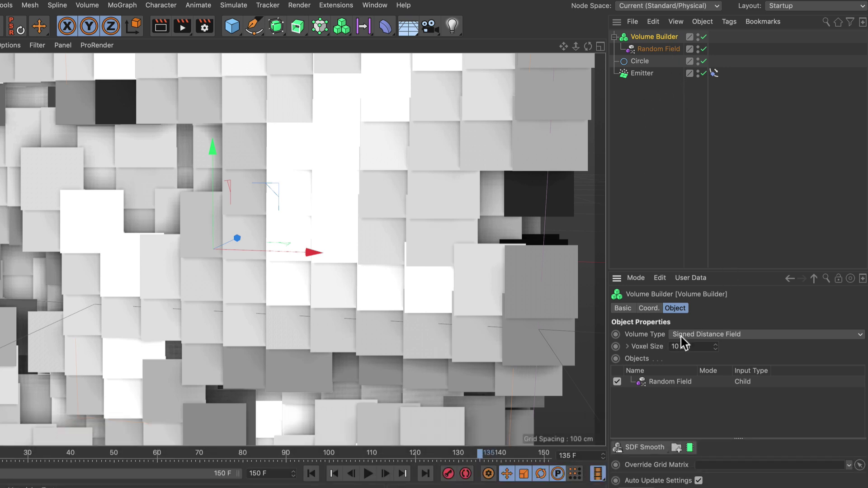
{"action": "left_click", "coordinate": [712, 333]}
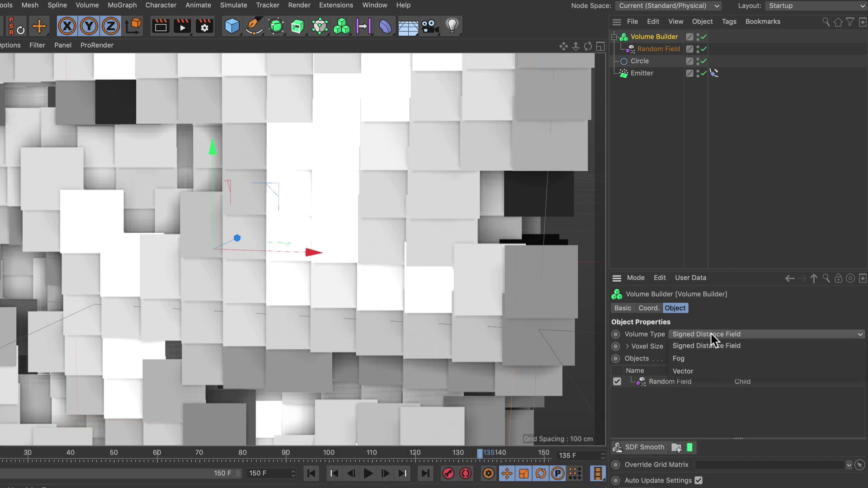
{"action": "left_click", "coordinate": [703, 369]}
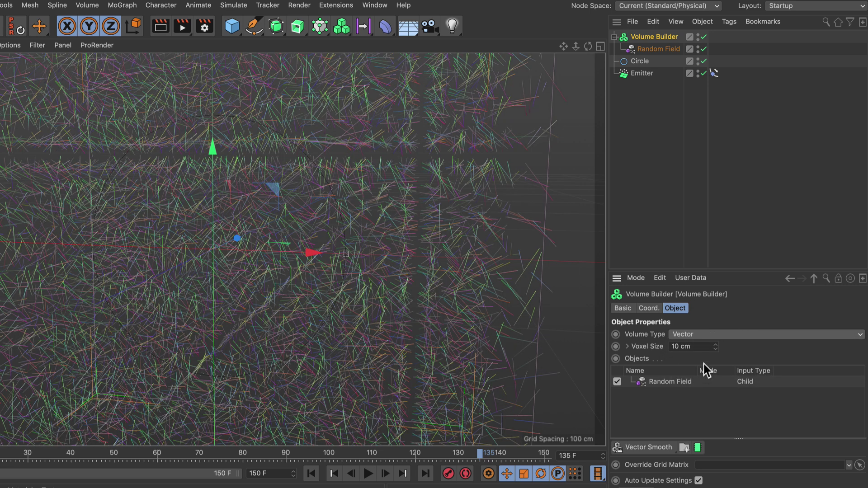
{"action": "left_click", "coordinate": [703, 347]}
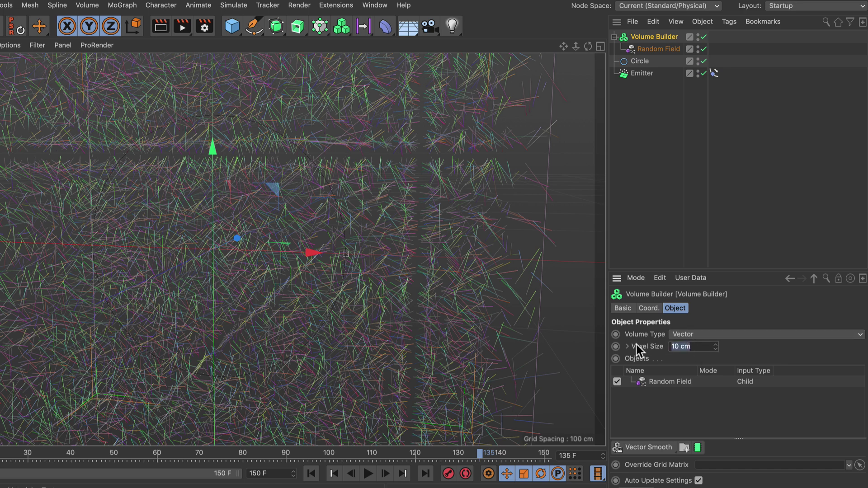
{"action": "type", "text": "2"}
{"action": "key", "text": "Return"}
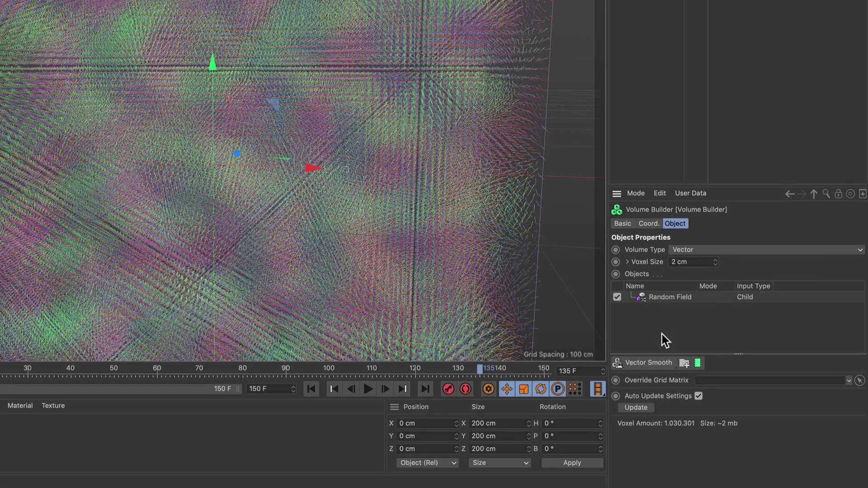
Add a Vector Curl filter and orbit out to see the whole volume cube.
{"action": "left_click", "coordinate": [658, 363]}
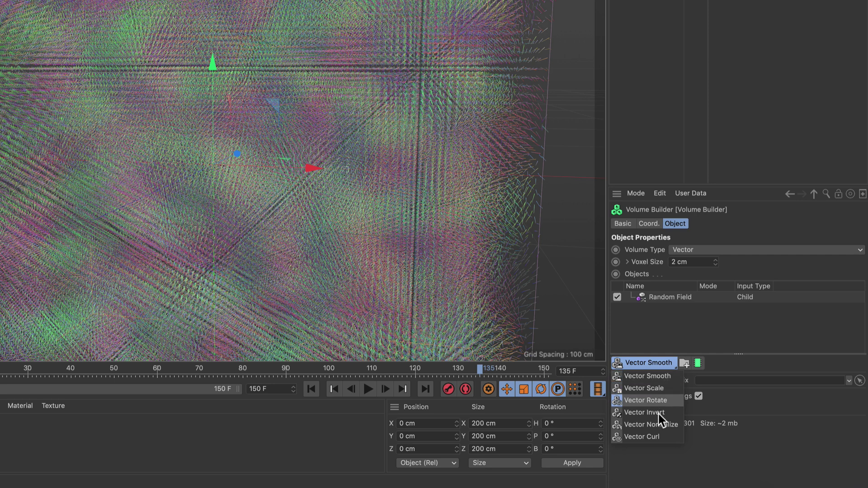
{"action": "left_click", "coordinate": [655, 440]}
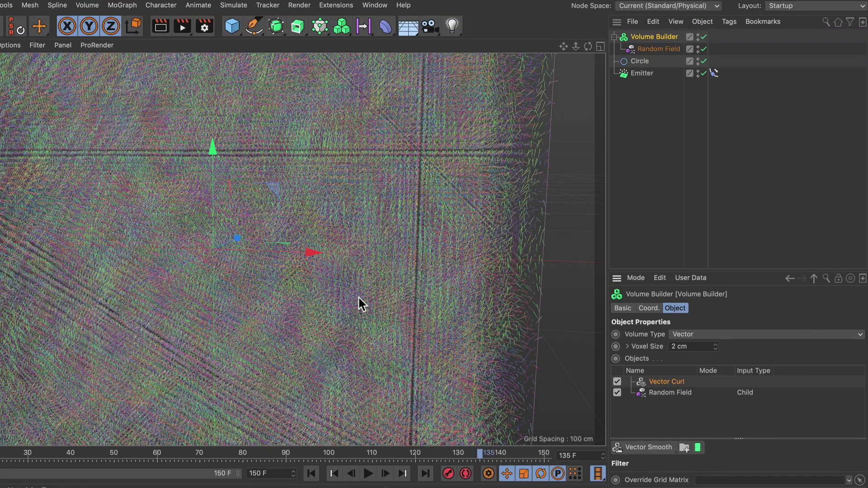
{"action": "right_click_drag", "start_coordinate": [291, 267], "coordinate": [186, 298], "text": "alt"}
{"action": "left_click_drag", "start_coordinate": [187, 298], "coordinate": [286, 283], "text": "alt"}
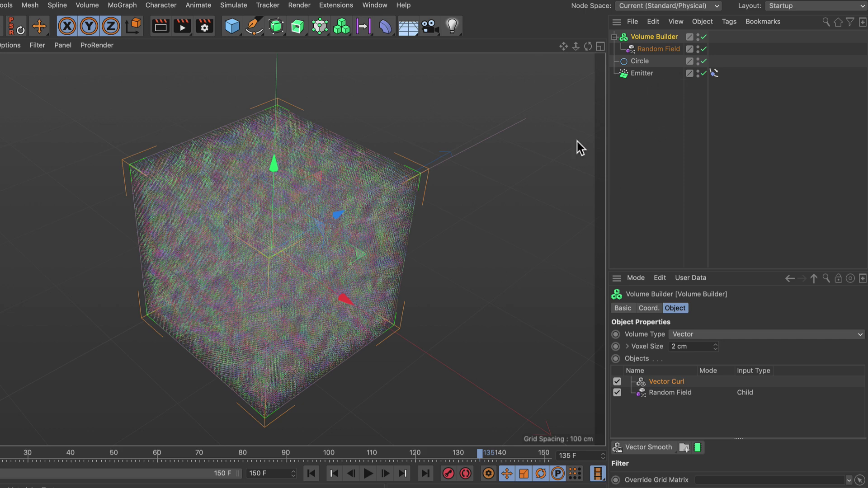
Add a Field Force set to Absolute Velocity with strength 50.
{"action": "left_click", "coordinate": [234, 7]}
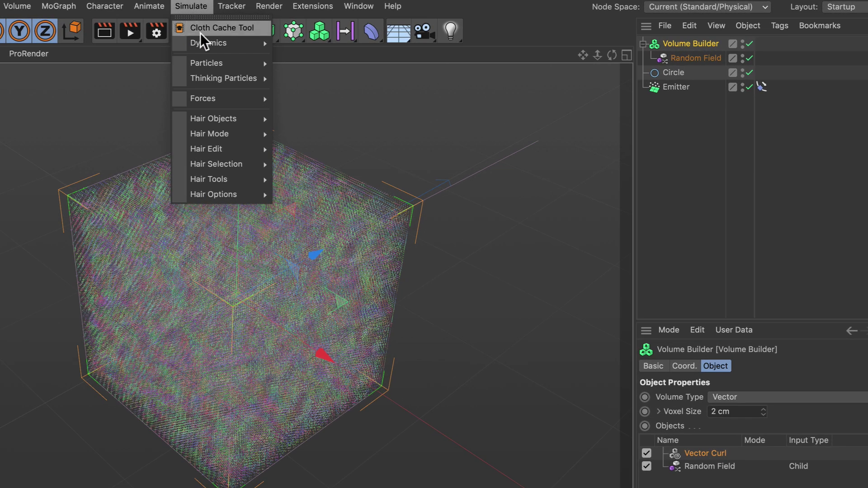
{"action": "mouse_move", "coordinate": [203, 98]}
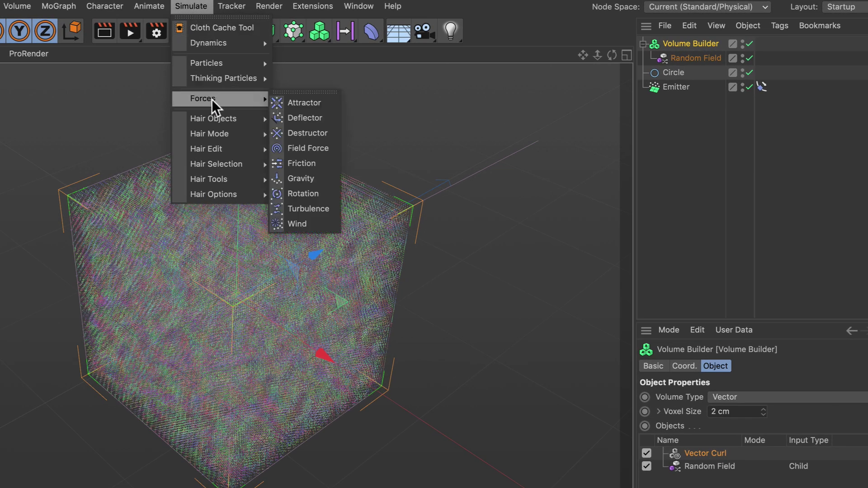
{"action": "left_click", "coordinate": [315, 148]}
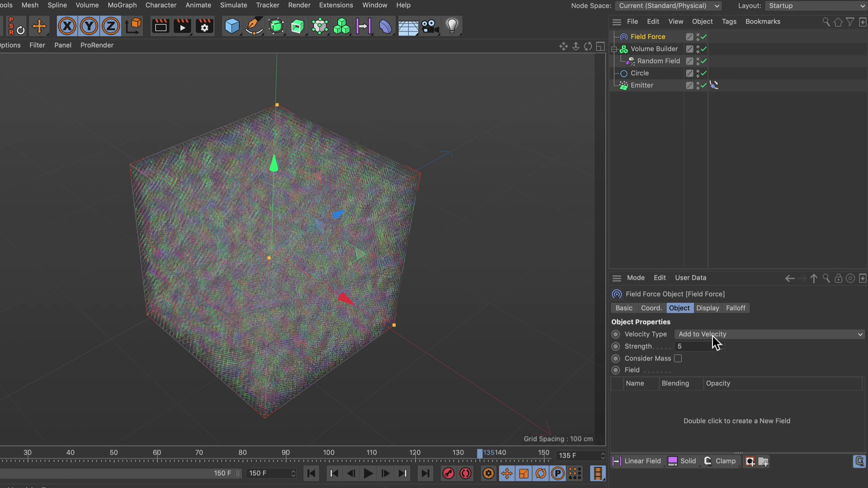
{"action": "left_click", "coordinate": [732, 335]}
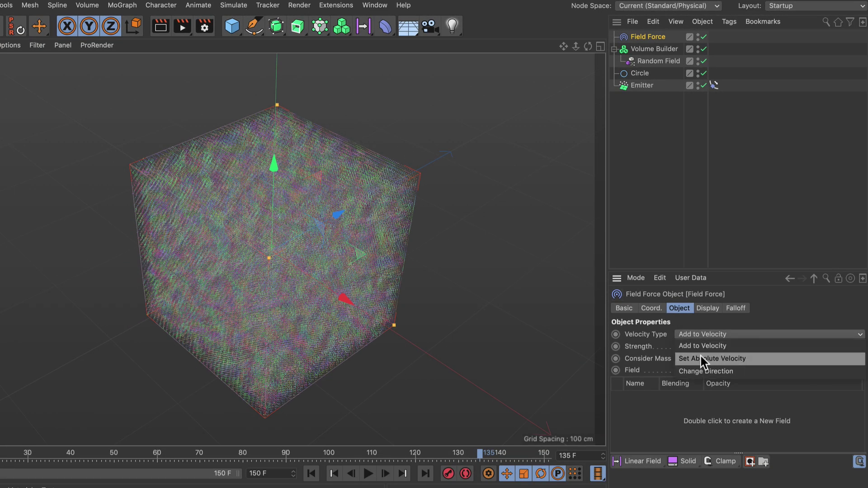
{"action": "left_click", "coordinate": [735, 358]}
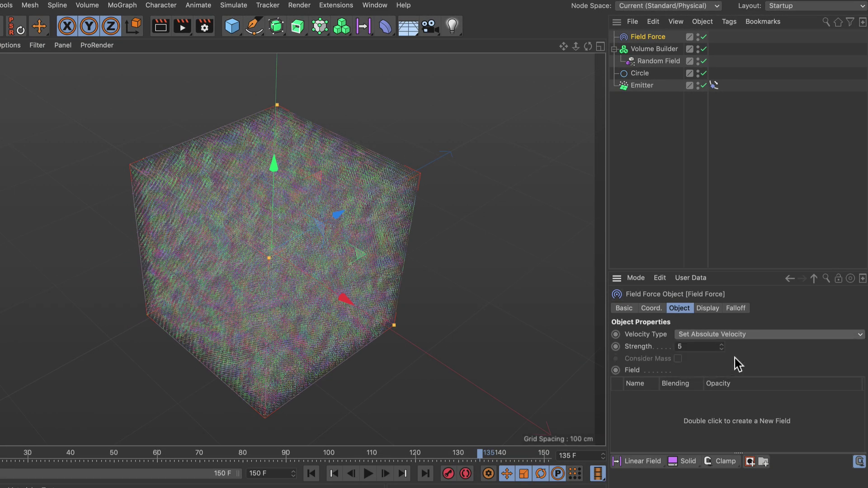
{"action": "double_click", "coordinate": [692, 349]}
{"action": "type", "text": "50"}
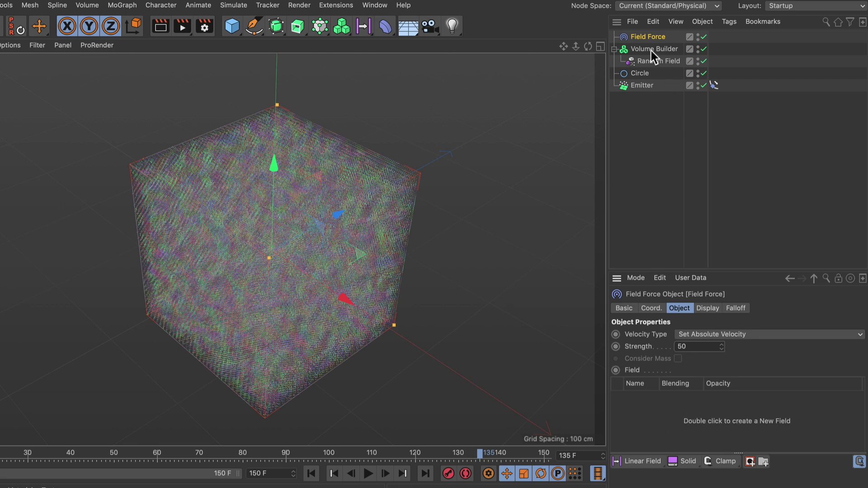
Drive the force with the Volume Builder as a Volume Object field.
{"action": "left_click_drag", "start_coordinate": [651, 51], "coordinate": [657, 407]}
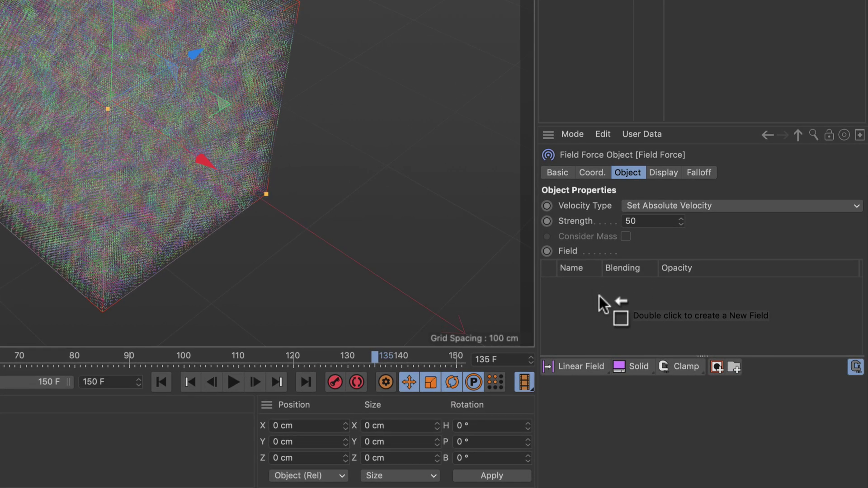
{"action": "left_click_drag", "start_coordinate": [598, 296], "coordinate": [601, 295]}
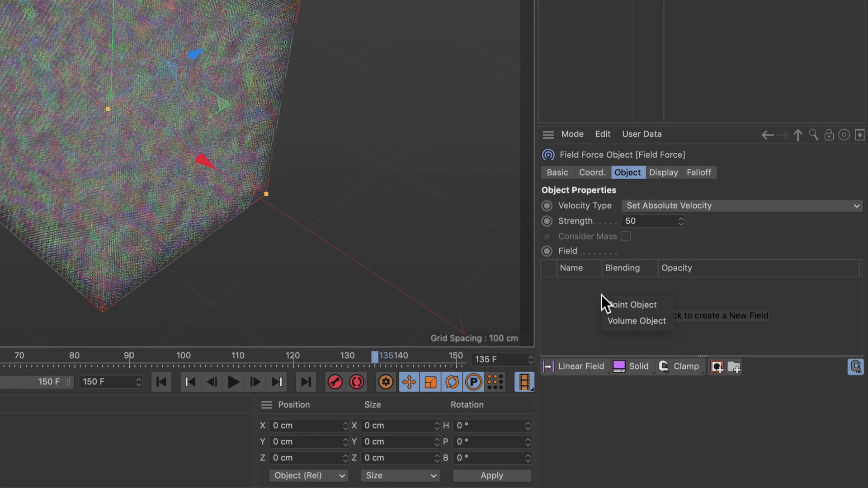
{"action": "left_click", "coordinate": [628, 322]}
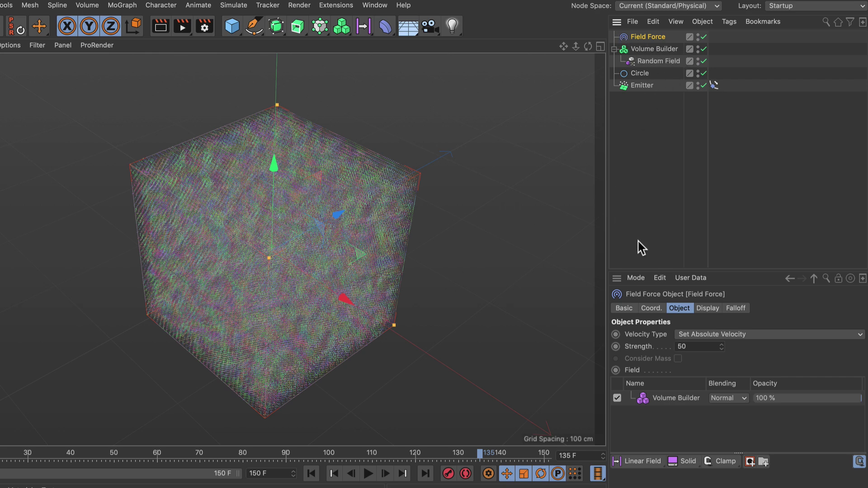
Hide the Volume Builder in the viewport and replay the simulation from the start to frame 136.
{"action": "left_click", "coordinate": [698, 46]}
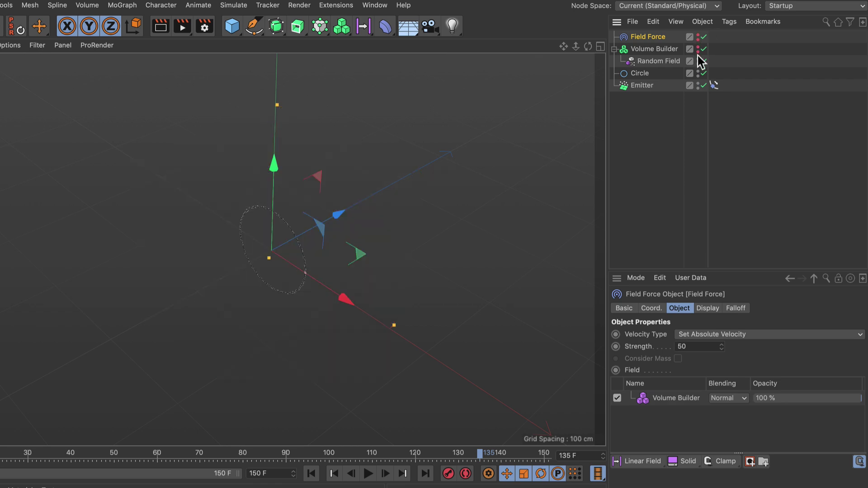
{"action": "left_click_drag", "start_coordinate": [270, 280], "coordinate": [350, 280], "text": "alt"}
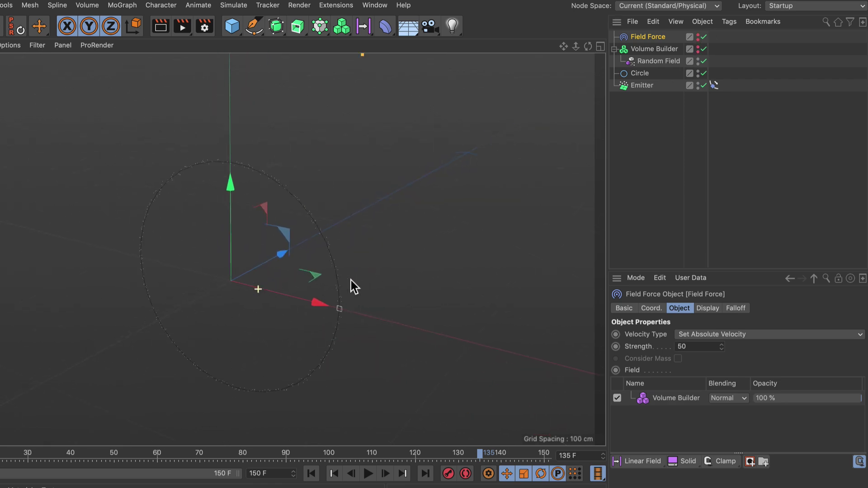
{"action": "left_click", "coordinate": [311, 473]}
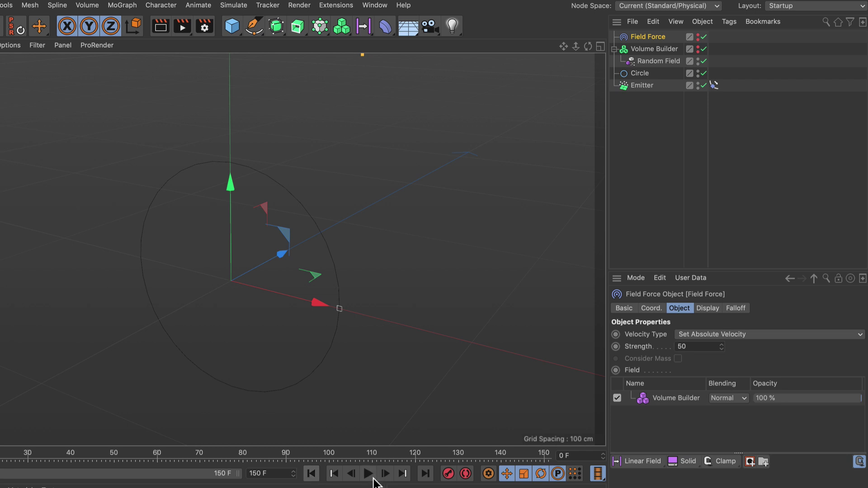
{"action": "left_click", "coordinate": [368, 473]}
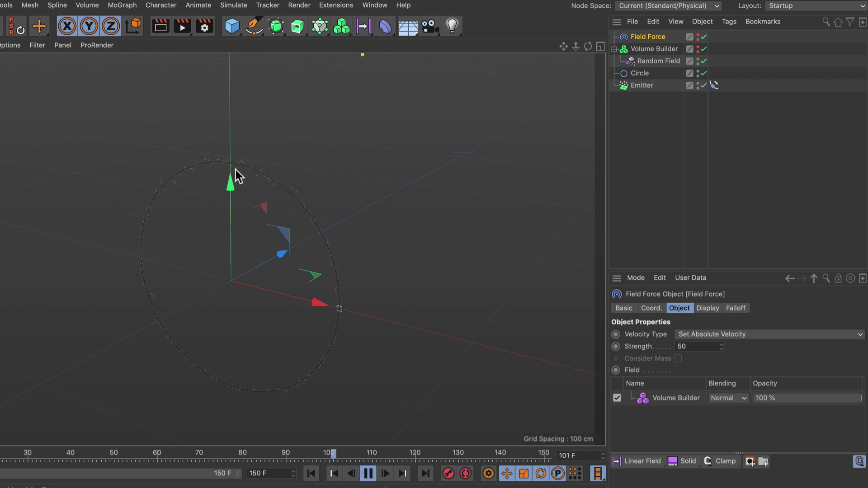
{"action": "left_click", "coordinate": [367, 474]}
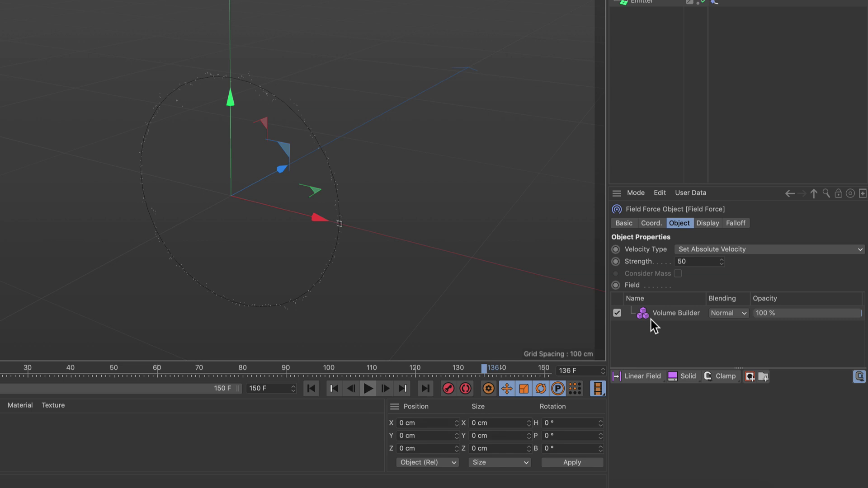
Enable remapping on the Volume Builder field layer with Inner Offset 100%, then replay the simulation.
{"action": "left_click", "coordinate": [660, 314]}
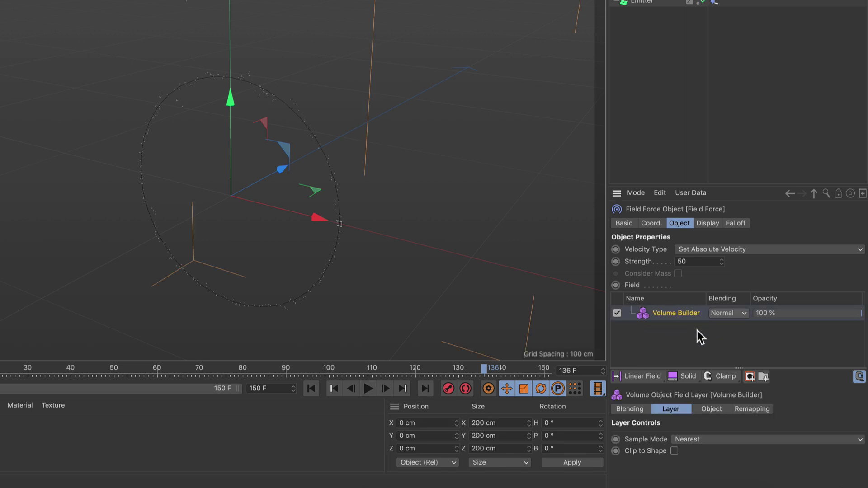
{"action": "left_click", "coordinate": [755, 409]}
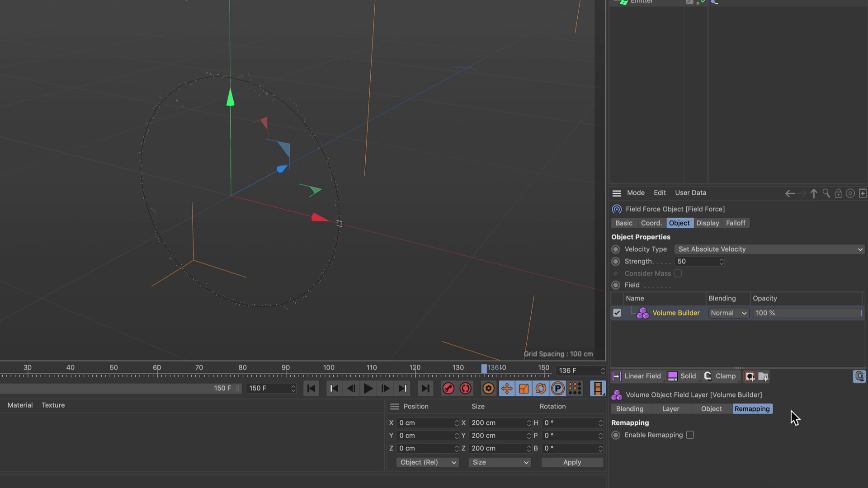
{"action": "left_click", "coordinate": [690, 436]}
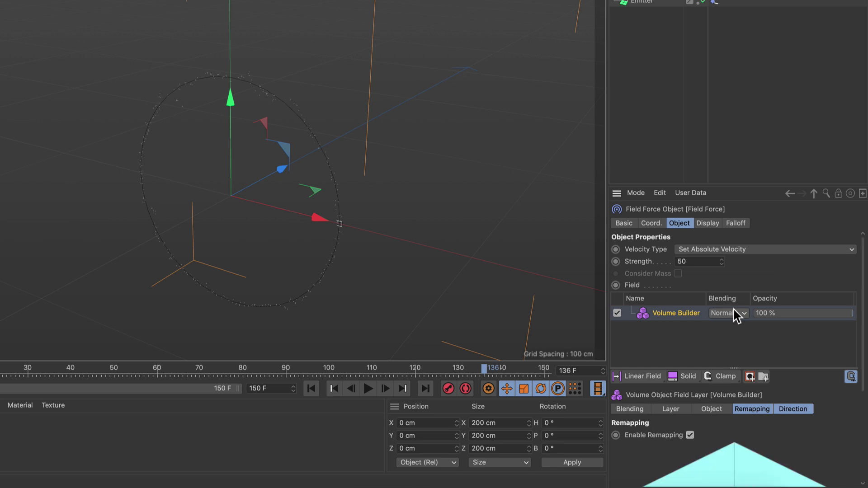
{"action": "left_click_drag", "start_coordinate": [784, 186], "coordinate": [741, 68]}
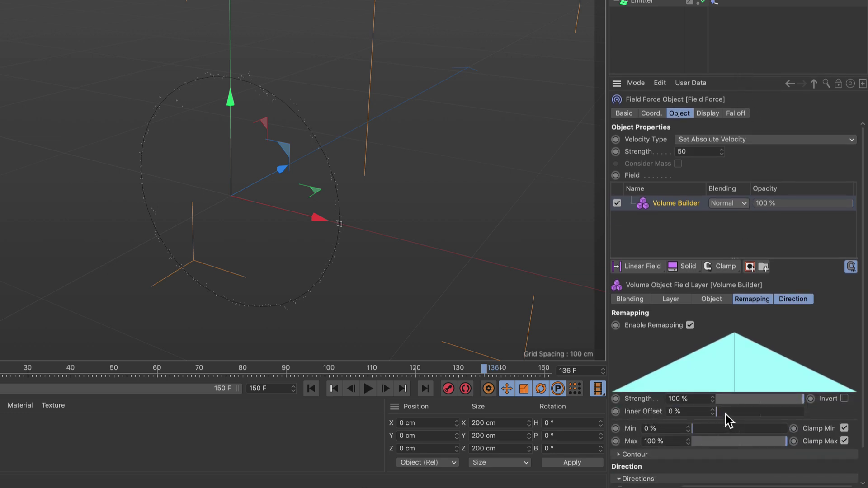
{"action": "left_click_drag", "start_coordinate": [726, 414], "coordinate": [819, 414]}
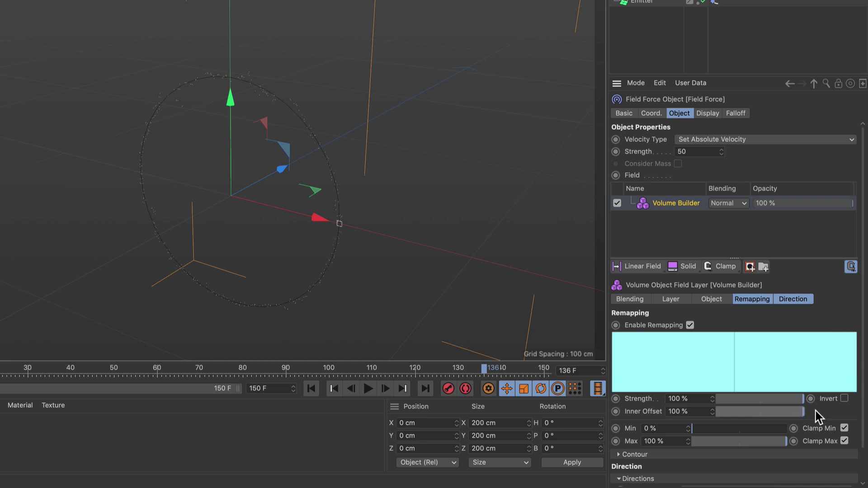
{"action": "left_click", "coordinate": [311, 389]}
{"action": "left_click", "coordinate": [368, 389]}
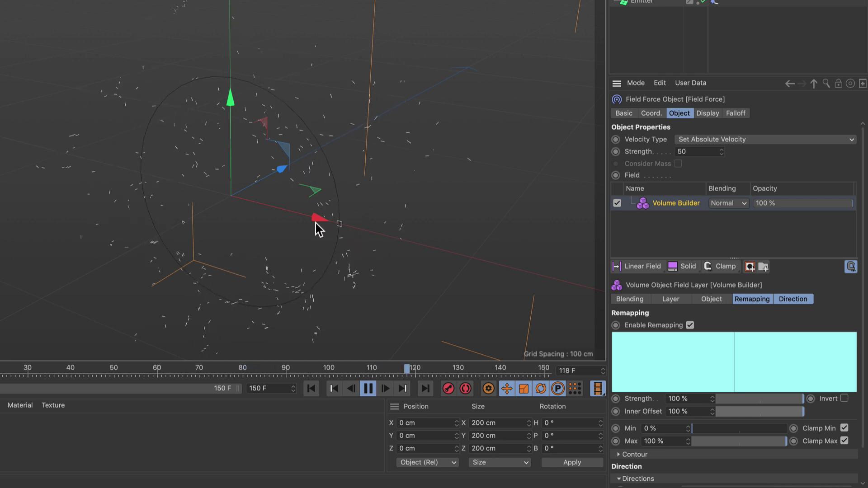
{"action": "left_click", "coordinate": [368, 389]}
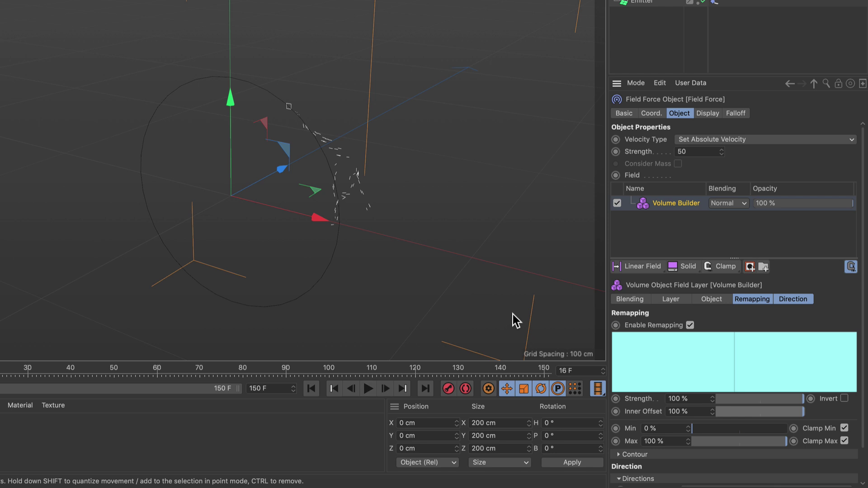
Set the field layer's direction Length to Normalize and replay the swirling particles.
{"action": "left_click", "coordinate": [805, 299]}
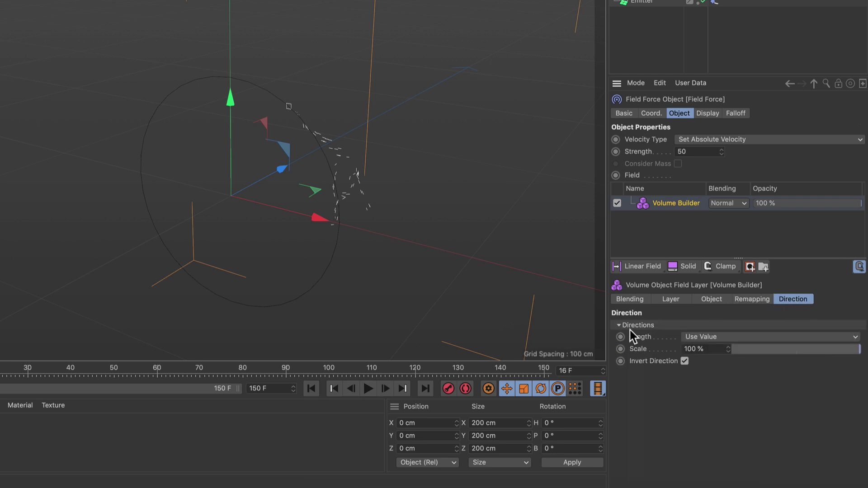
{"action": "left_click", "coordinate": [706, 337]}
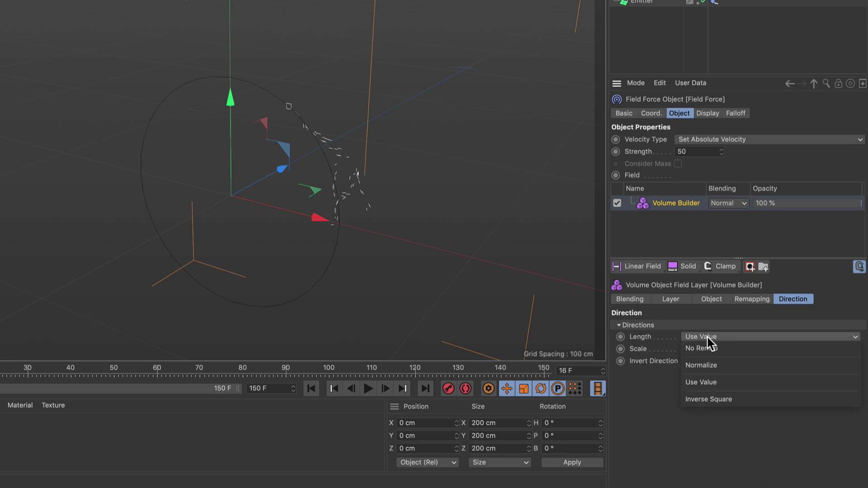
{"action": "left_click", "coordinate": [716, 367]}
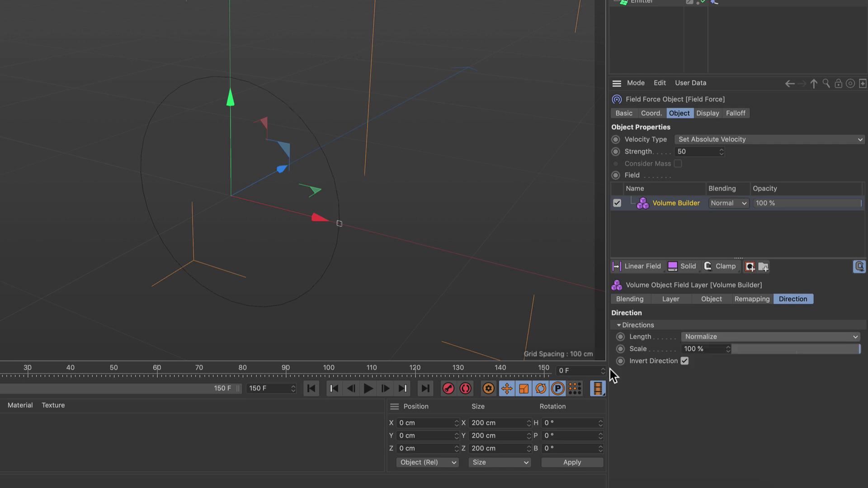
{"action": "left_click", "coordinate": [368, 388]}
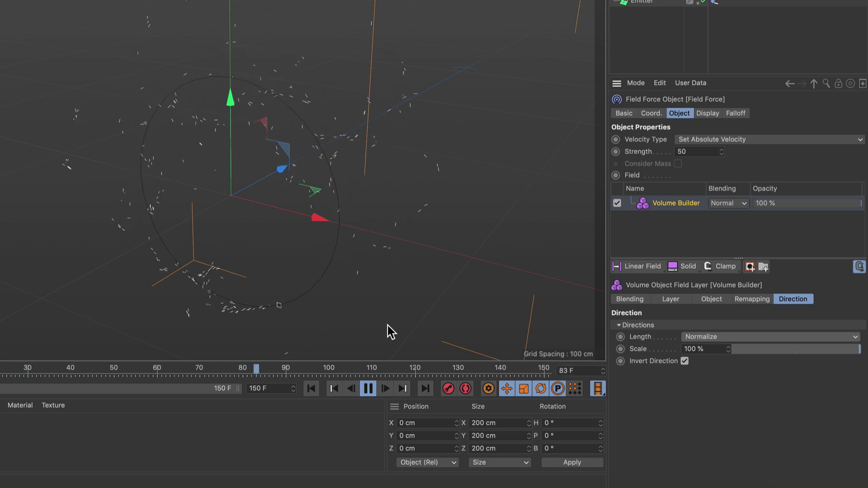
{"action": "left_click", "coordinate": [368, 388]}
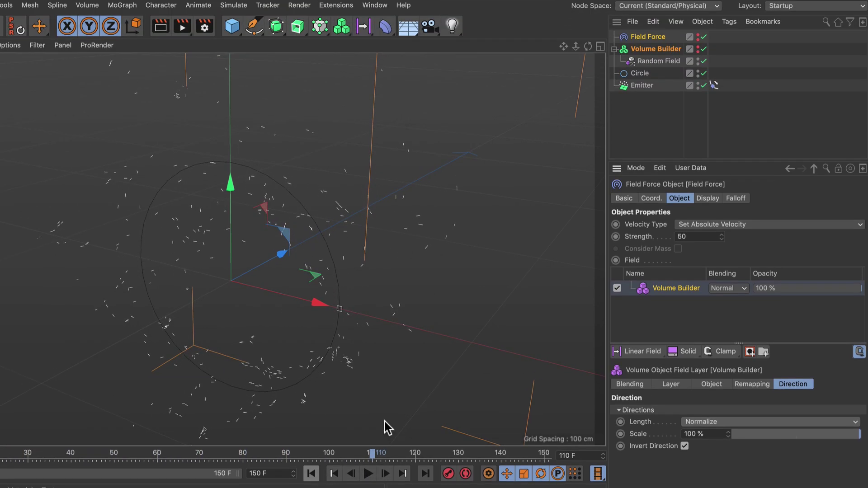
Create a MoGraph Tracer for the Emitter and replay to frame 145 to grow the paths.
{"action": "left_click", "coordinate": [634, 86]}
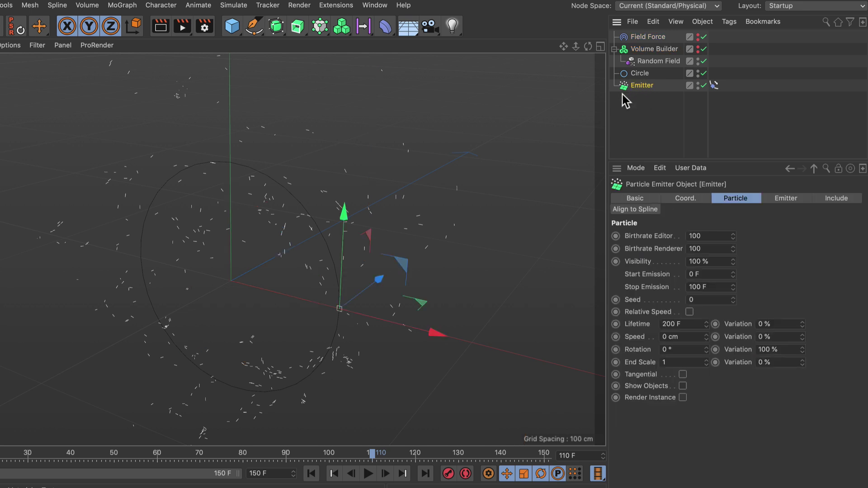
{"action": "left_click", "coordinate": [322, 28]}
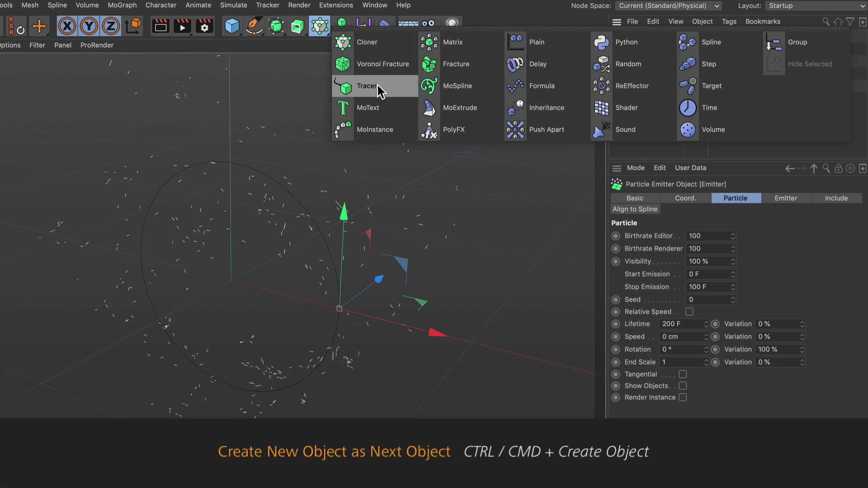
{"action": "left_click", "coordinate": [366, 86], "text": "ctrl"}
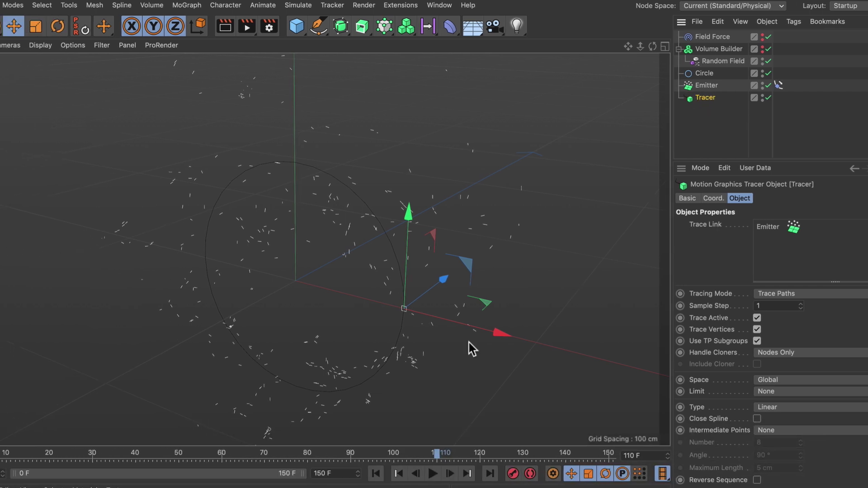
{"action": "left_click", "coordinate": [311, 474]}
{"action": "left_click", "coordinate": [506, 474]}
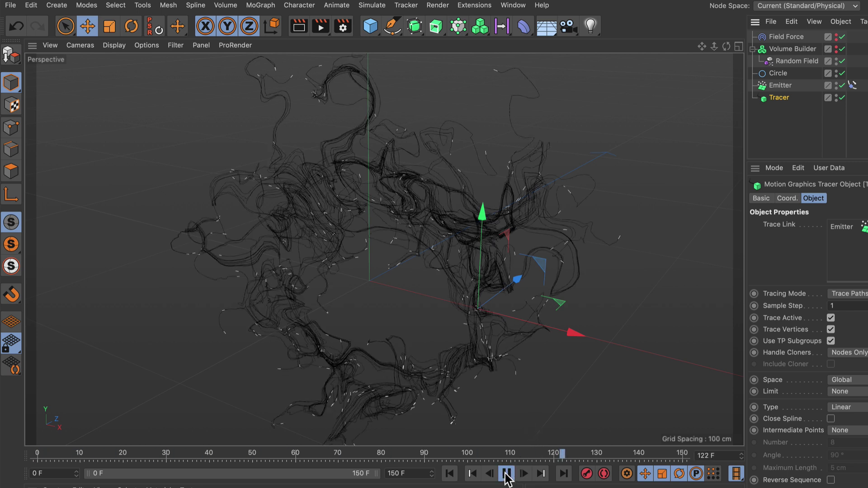
{"action": "left_click", "coordinate": [506, 473]}
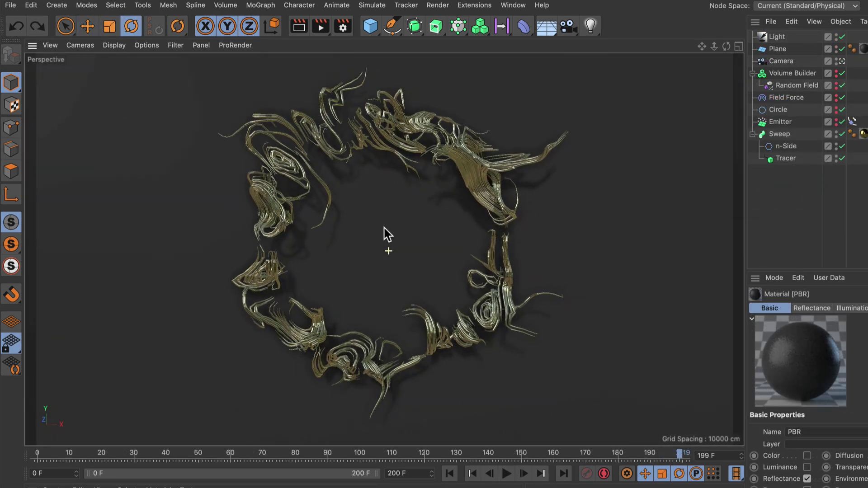
Orbit closer to inspect the finished golden swept ring.
{"action": "left_click_drag", "start_coordinate": [386, 234], "coordinate": [362, 242], "text": "alt"}
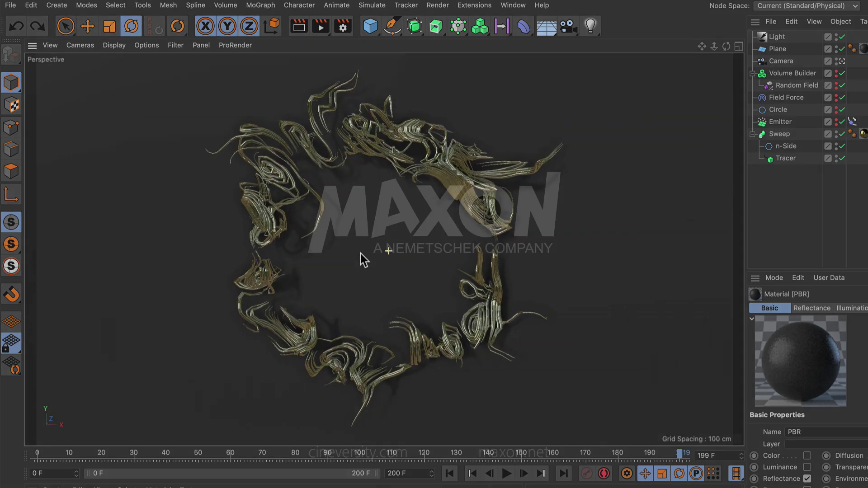